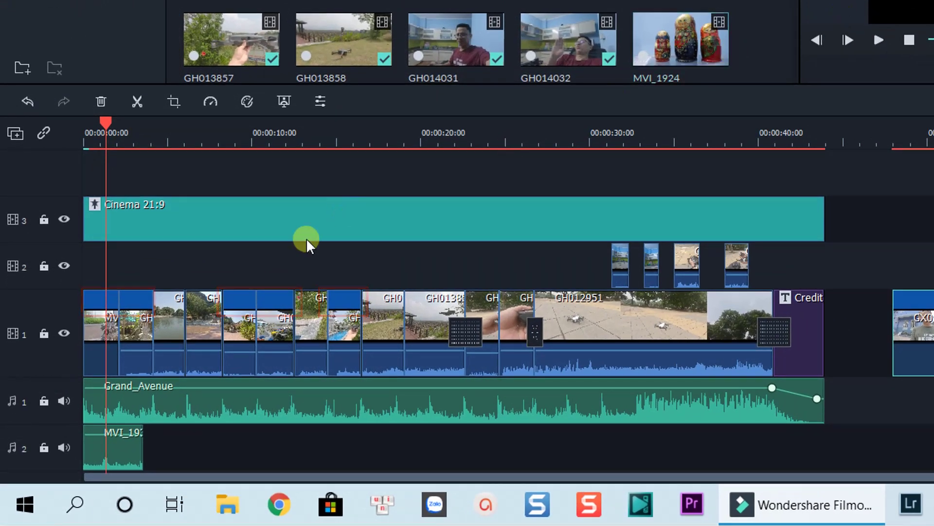
# Play the existing project from the start and render a smooth timeline preview
pyautogui.press('Home')
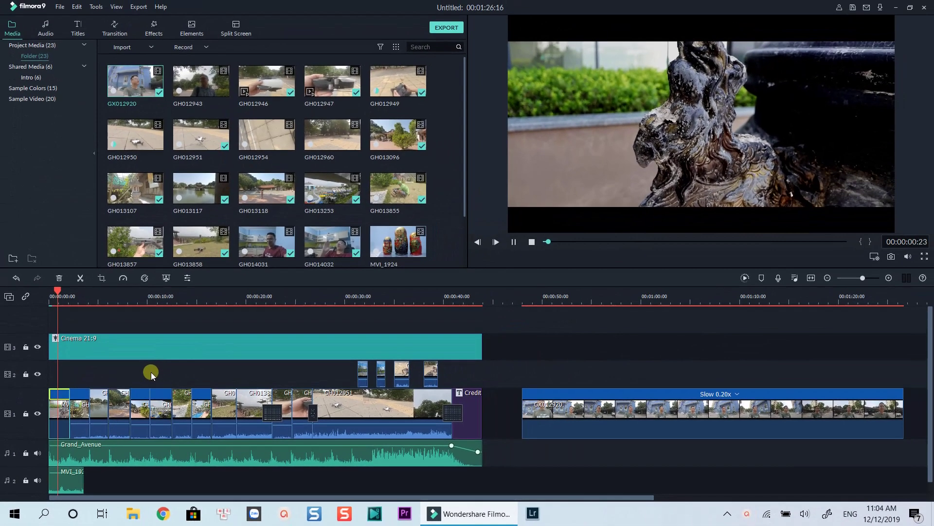
pyautogui.press('space')
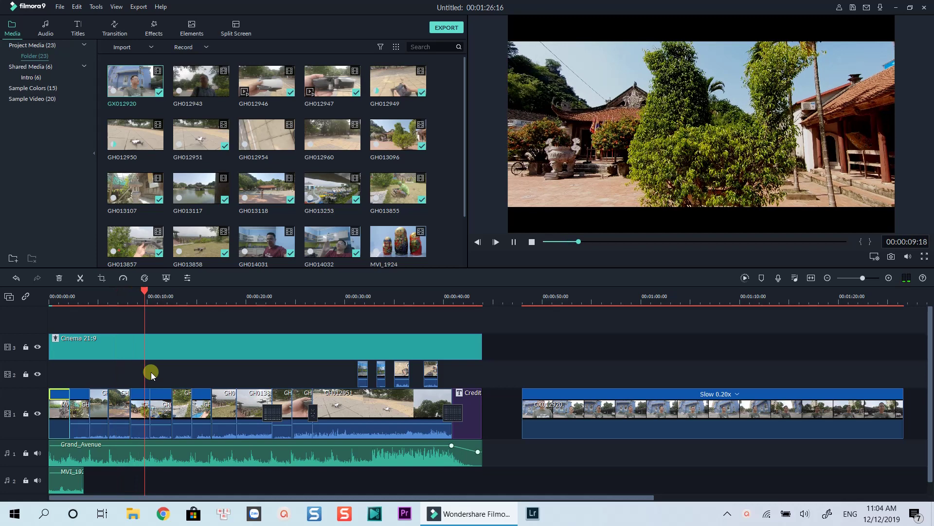
pyautogui.press('space')
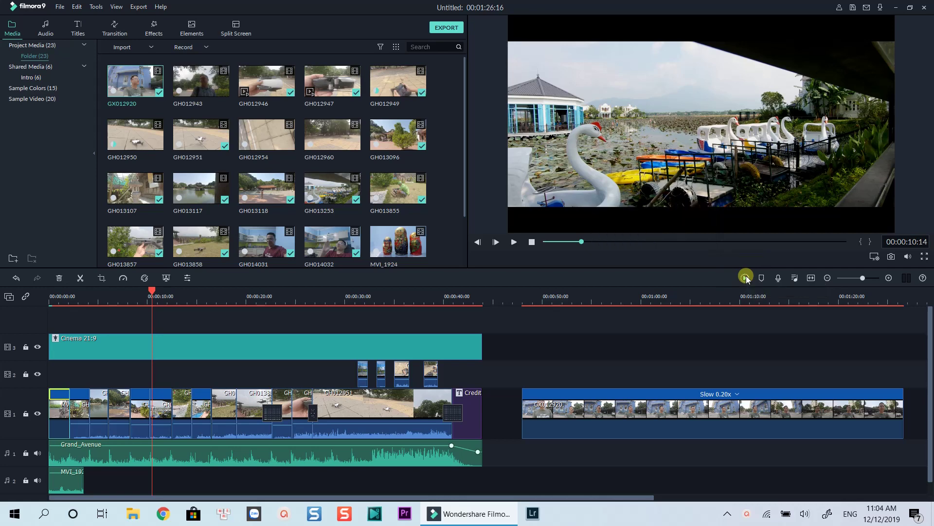
pyautogui.press('Return')
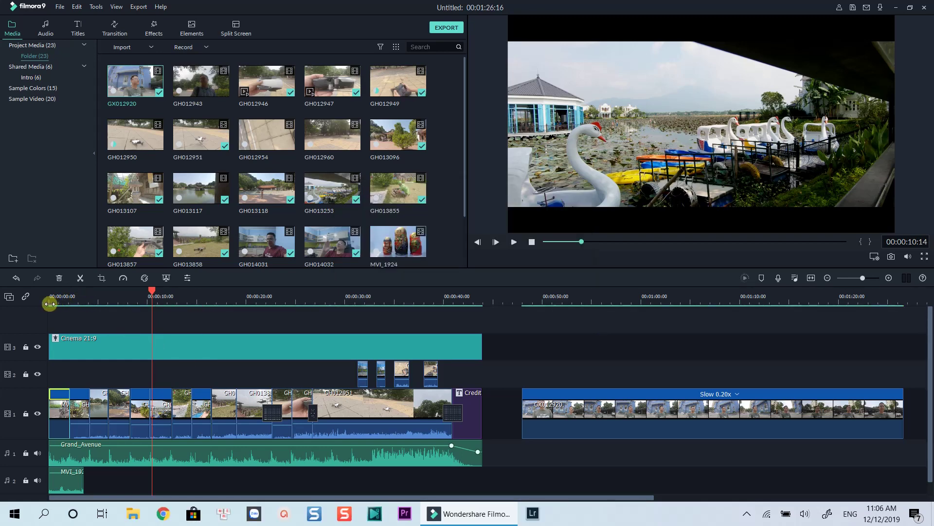
pyautogui.click(50, 298)
pyautogui.press('space')
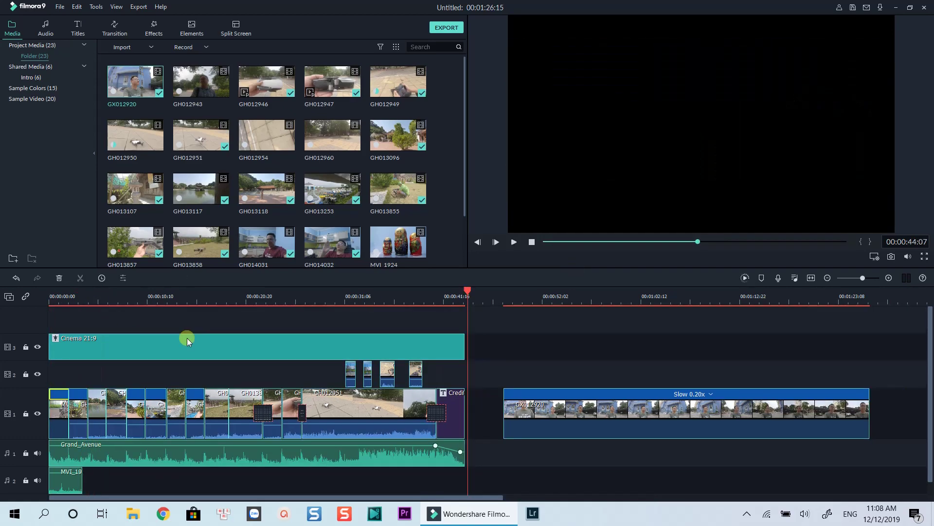
# Clear the timeline and place GX012920 at the start of video track 1, keeping the project settings
pyautogui.hotkey('ctrl', 'a')
pyautogui.press('Delete')
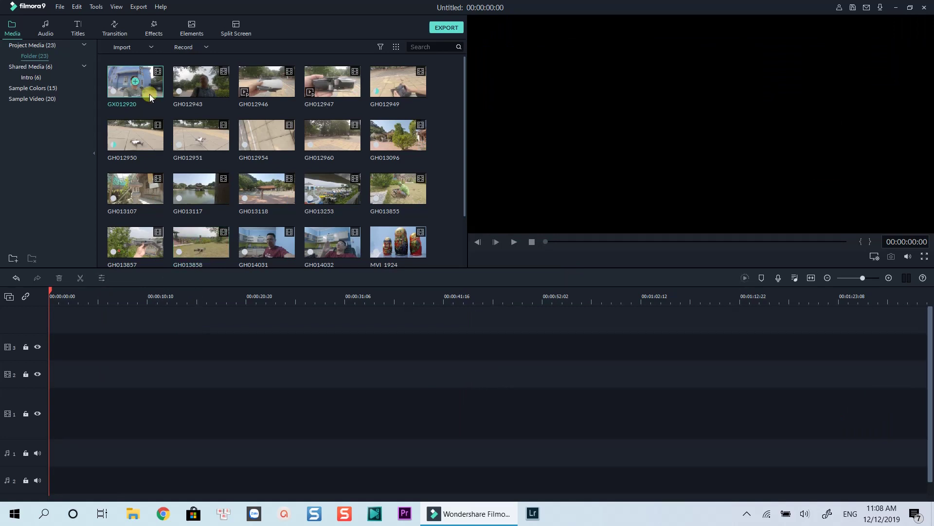
pyautogui.moveTo(150, 96); pyautogui.dragTo(42, 408)
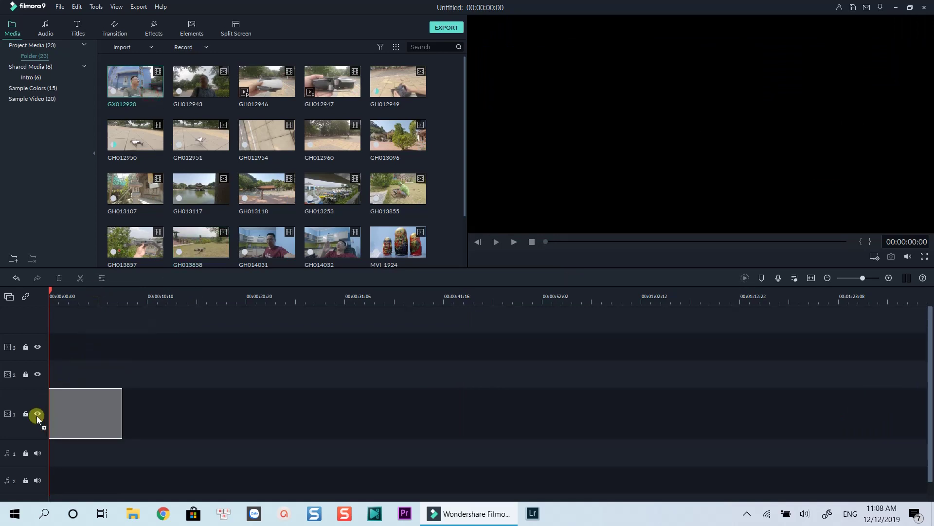
pyautogui.moveTo(195, 401); pyautogui.dragTo(200, 397)
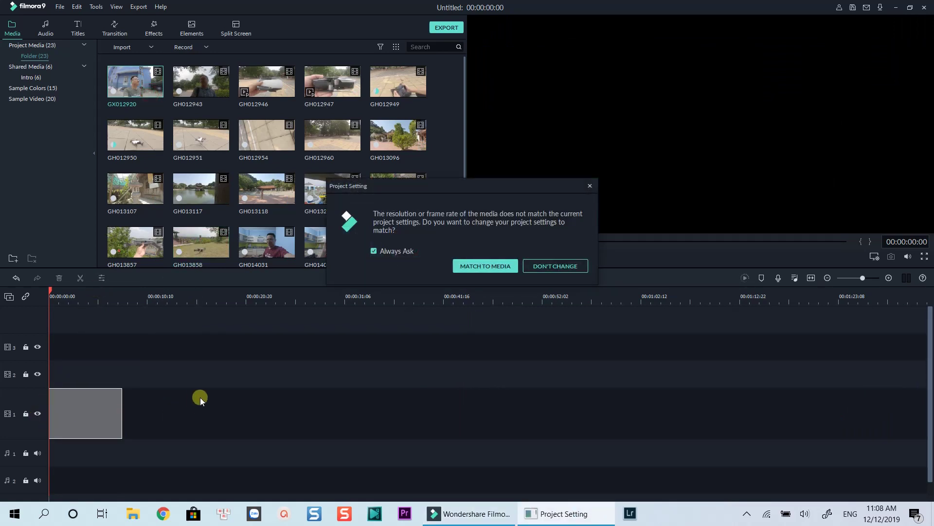
pyautogui.click(547, 263)
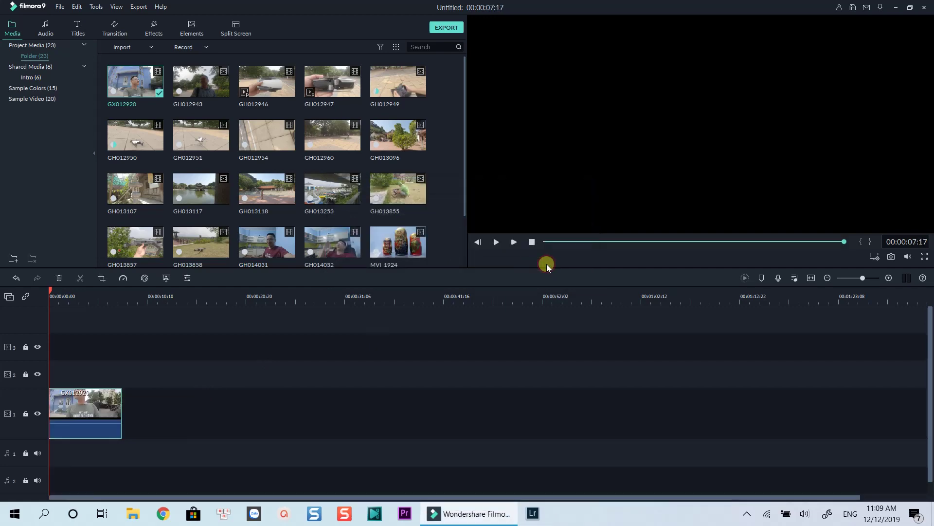
# Play GX012920 through, render its smooth preview, and replay it from the beginning
pyautogui.click(183, 404)
pyautogui.press('space')
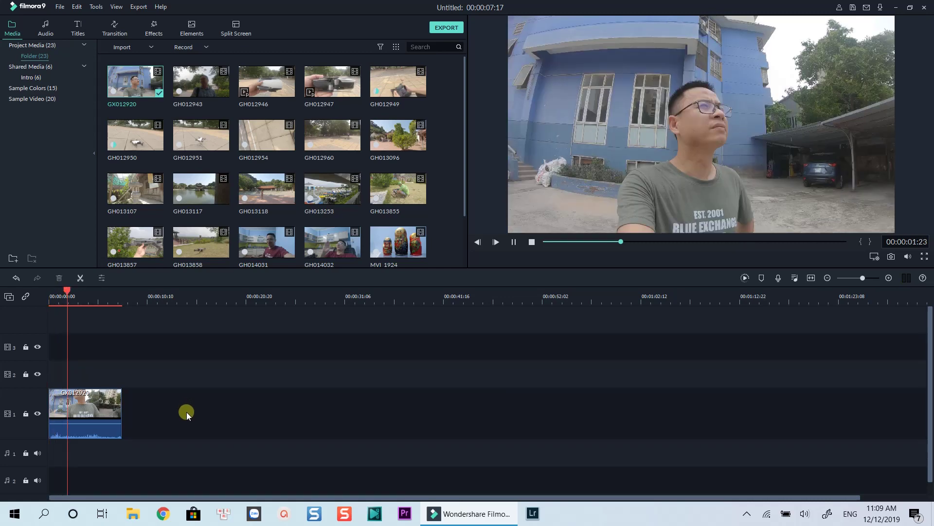
pyautogui.press('space')
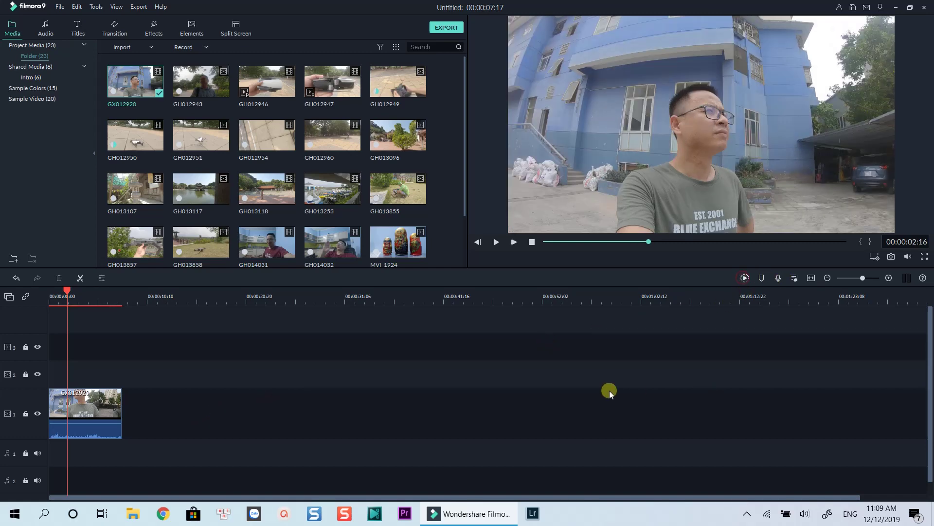
pyautogui.press('Return')
pyautogui.moveTo(67, 288); pyautogui.dragTo(45, 297)
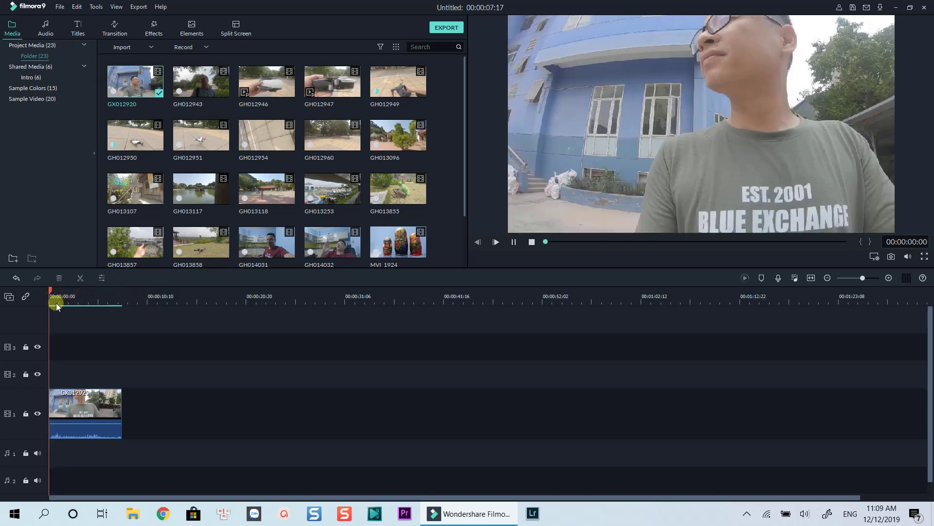
pyautogui.press('space')
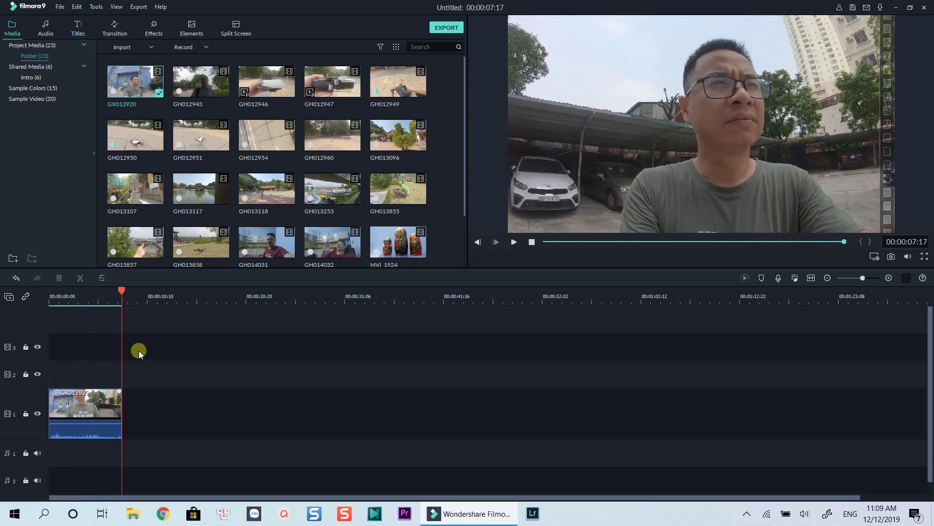
# Select GX012920, look over its speed options, then open the clip's right-click menu
pyautogui.click(94, 412)
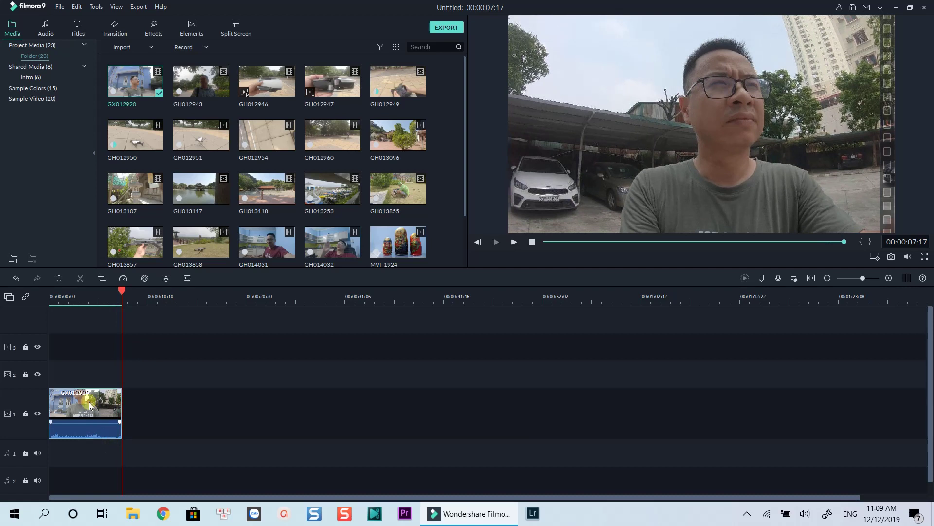
pyautogui.click(122, 279)
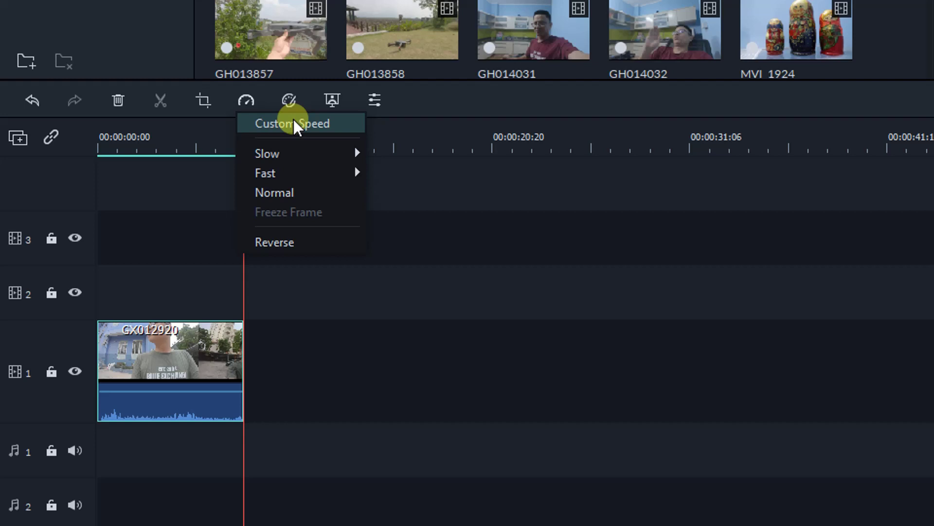
pyautogui.click(140, 358)
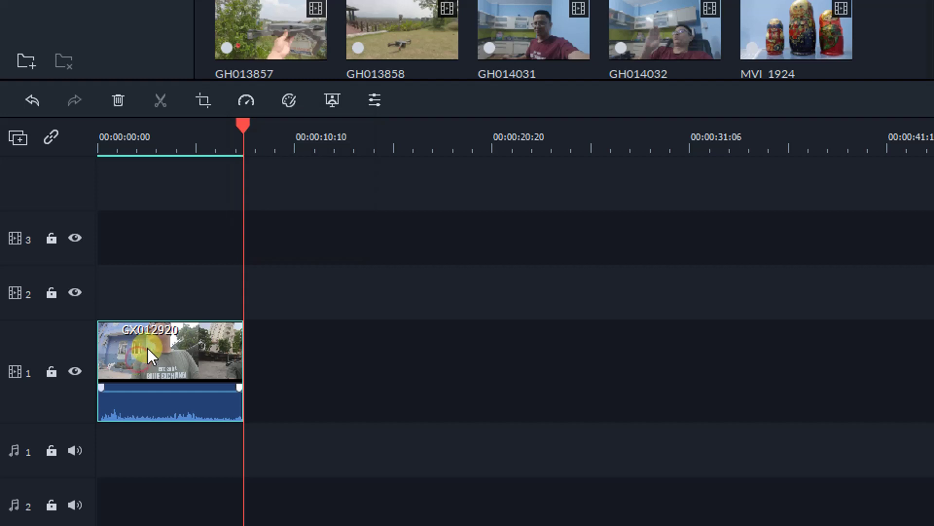
pyautogui.rightClick(147, 348)
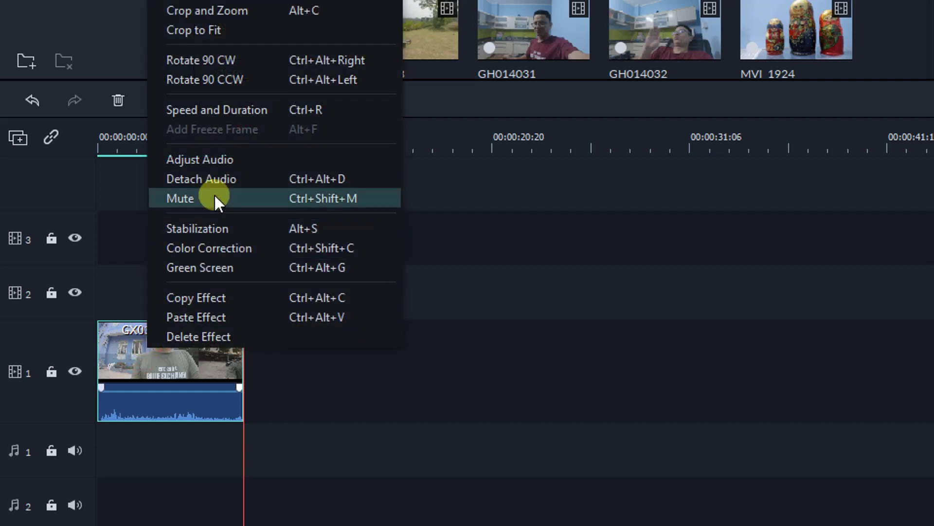
# Set GX012920 to speed 0.2 in Speed and Duration, stretching it to 00:00:38:15
pyautogui.click(220, 109)
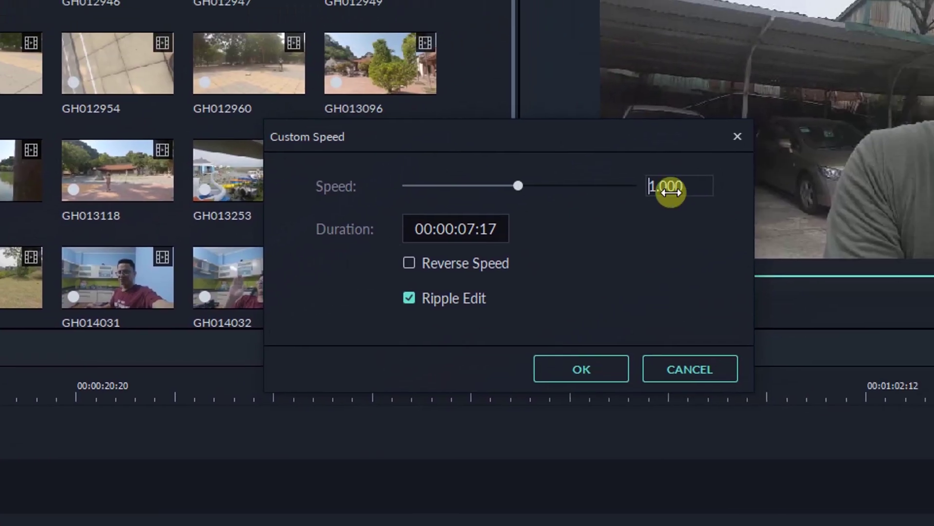
pyautogui.write('0.')
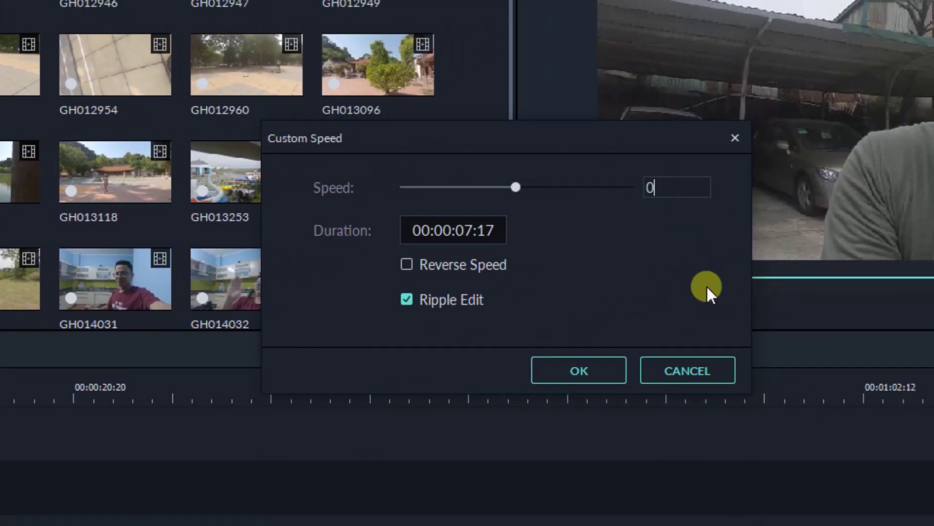
pyautogui.write('2')
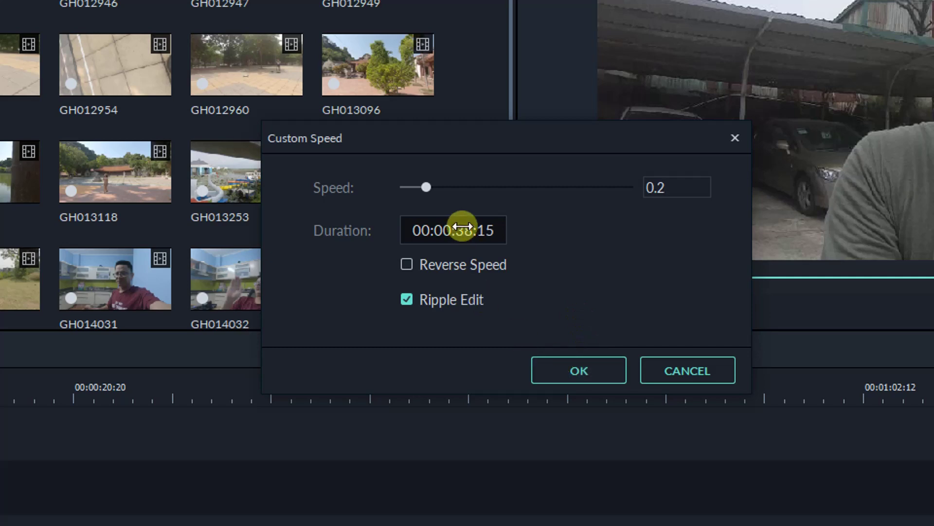
pyautogui.click(576, 369)
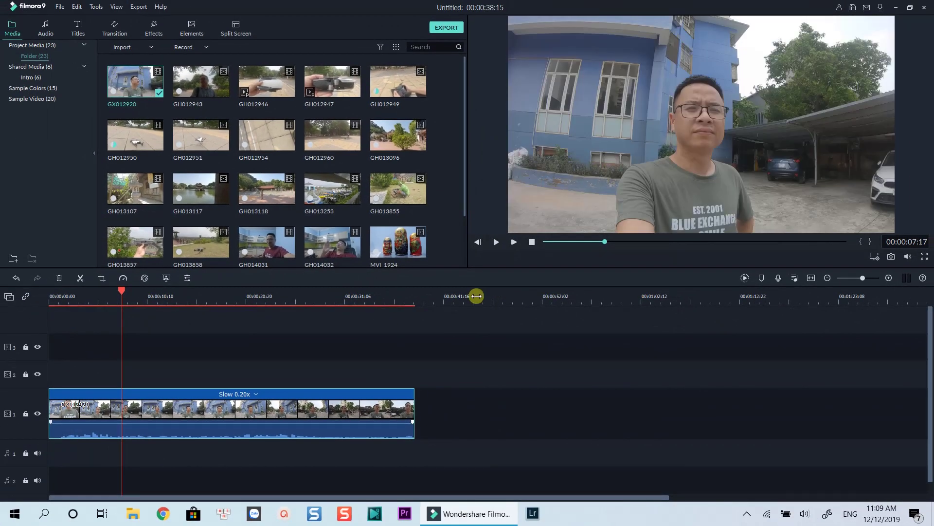
pyautogui.click(49, 298)
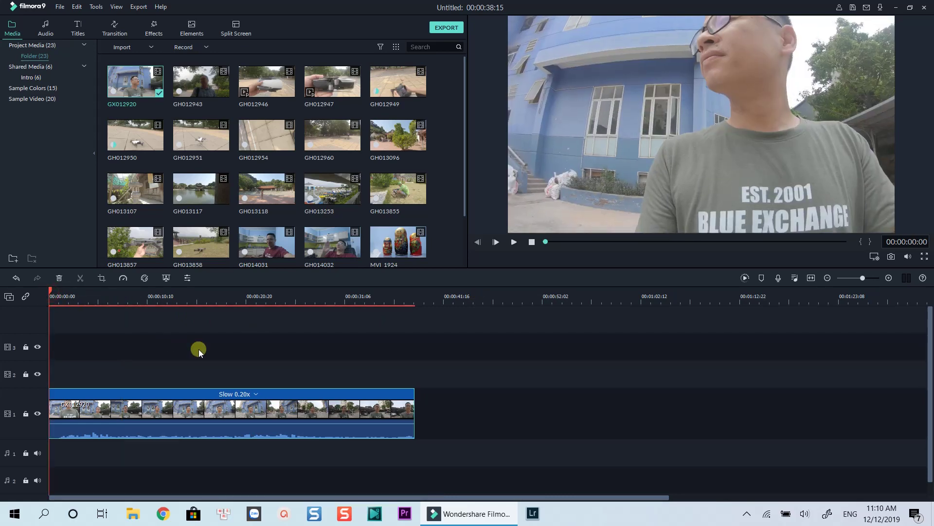
pyautogui.press('space')
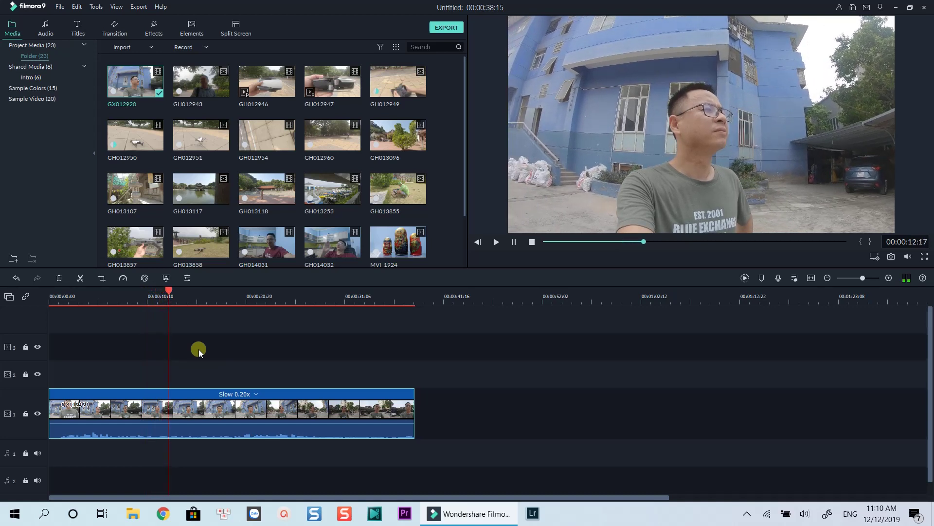
pyautogui.press('space')
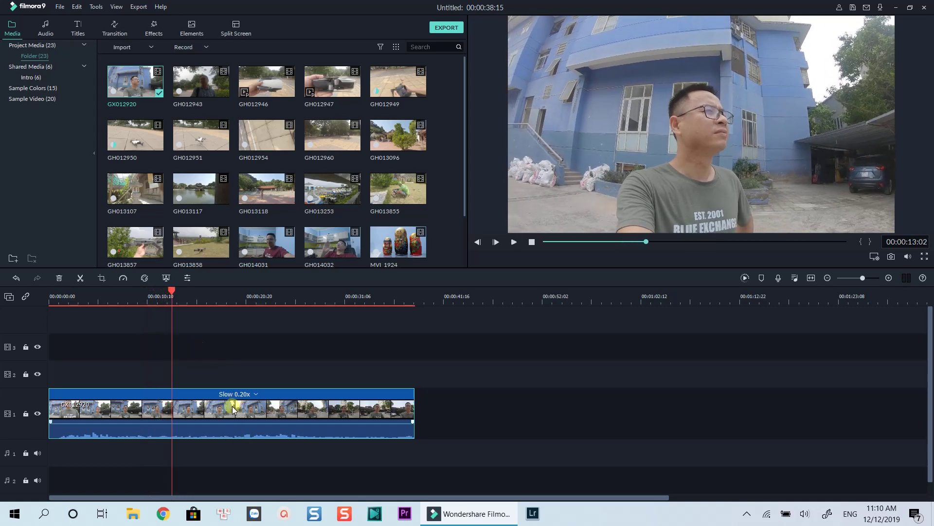
# Cut the slowed clip at 00:00:13:02 and change the second part from Slow 0.20x to Normal
pyautogui.click(80, 278)
pyautogui.click(286, 398)
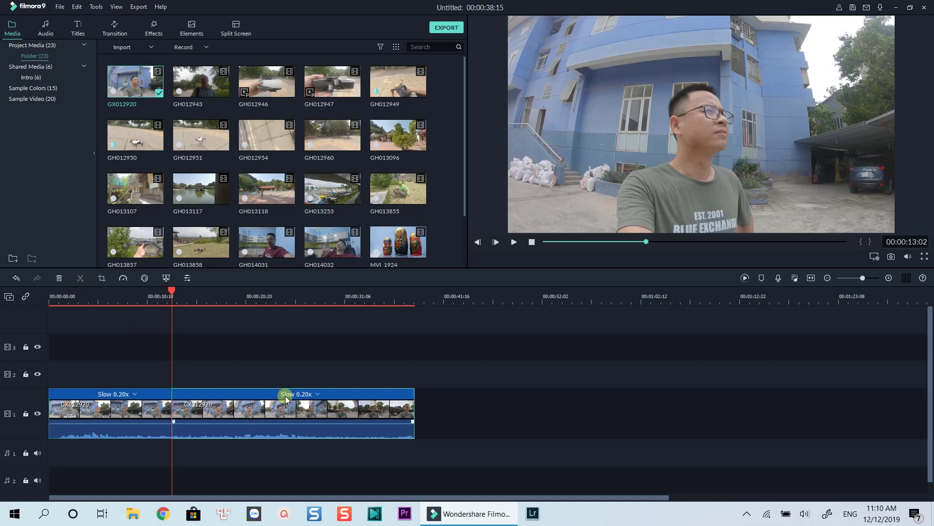
pyautogui.click(317, 396)
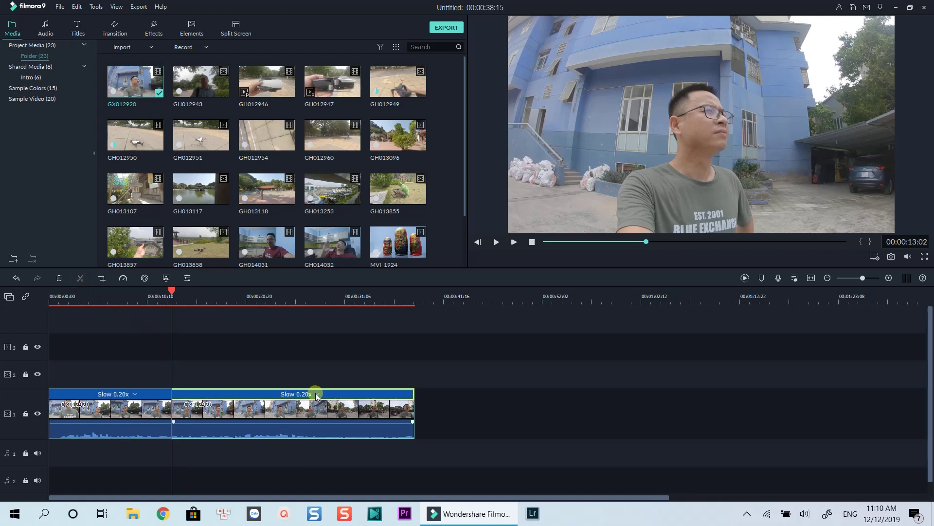
pyautogui.click(317, 394)
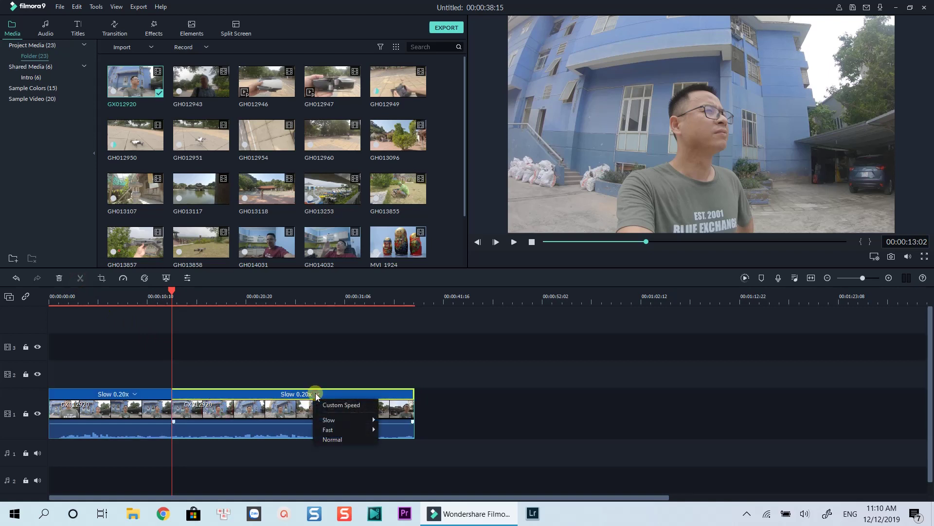
pyautogui.click(333, 440)
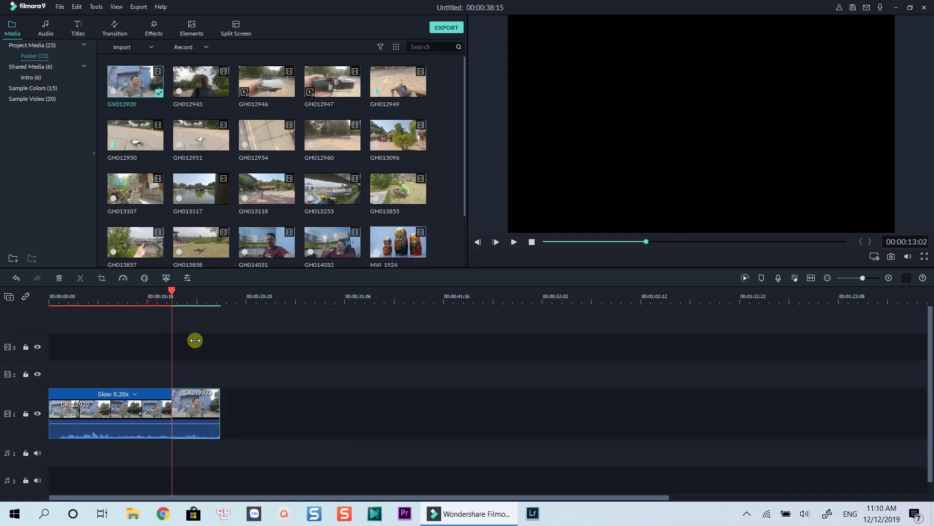
pyautogui.click(152, 300)
pyautogui.click(134, 302)
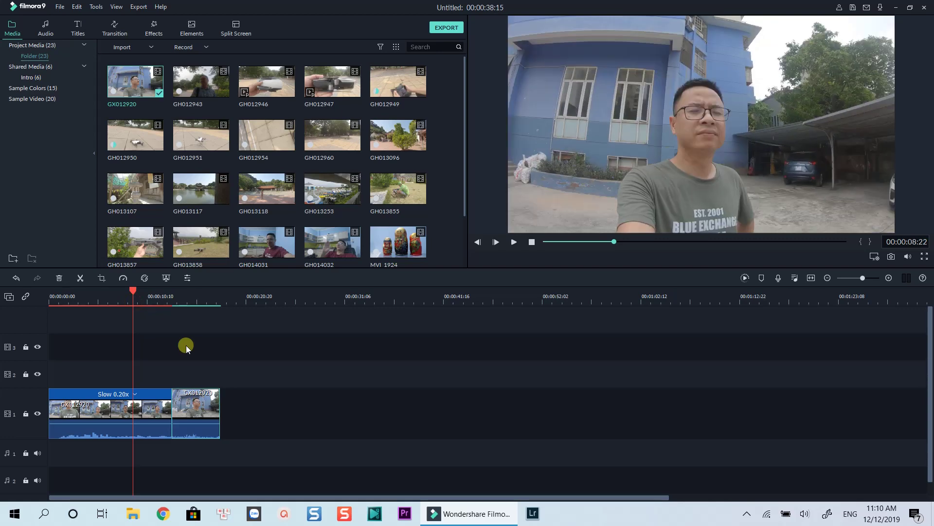
pyautogui.press('space')
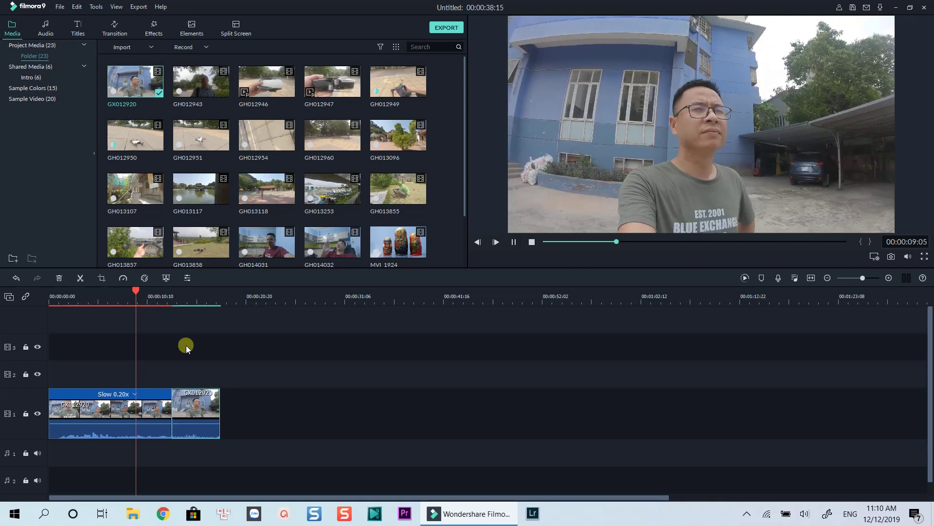